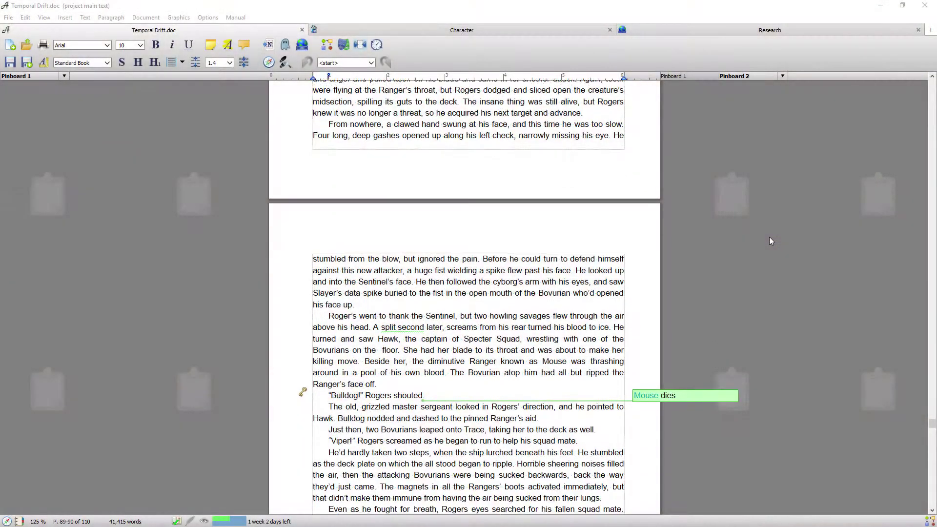
# Show the File > Export submenu listing export formats for the Temporal Drift manuscript.
pyautogui.scroll(-1, 770, 240)
pyautogui.scroll(6, 776, 242)
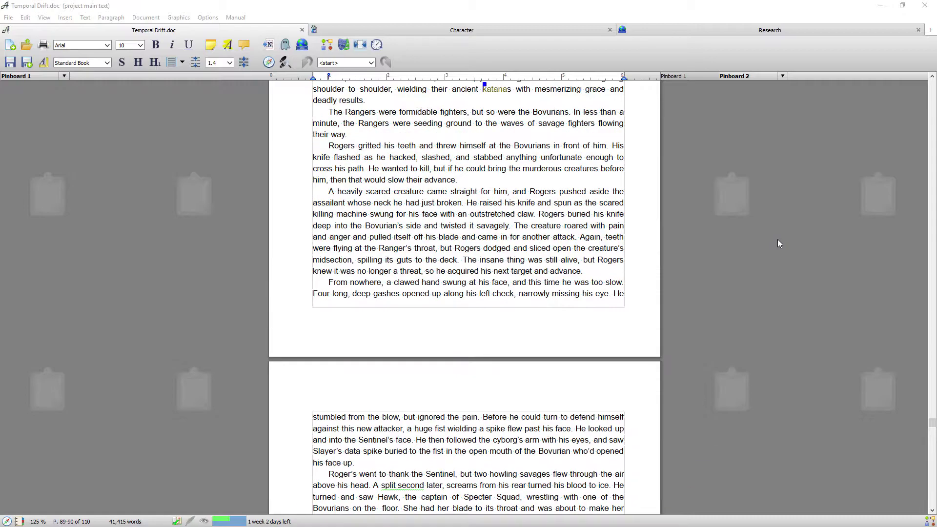
pyautogui.scroll(3, 778, 243)
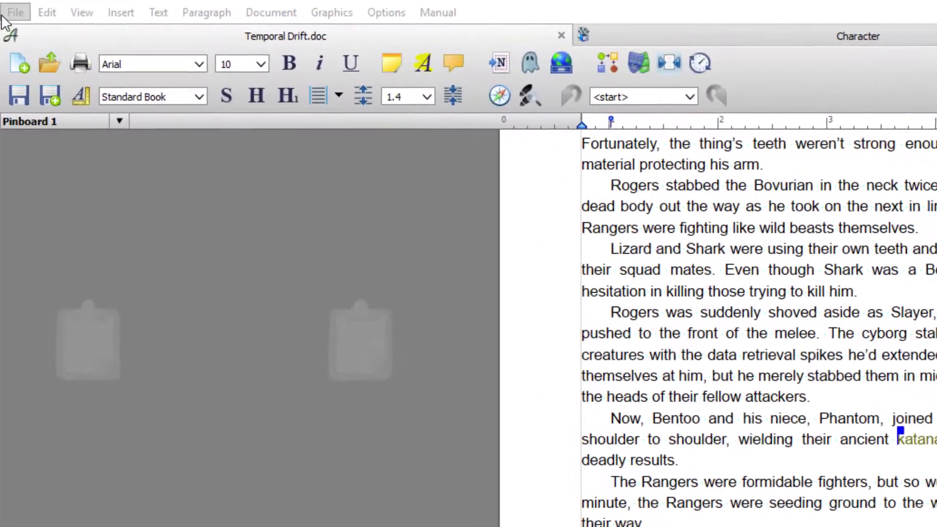
pyautogui.click(12, 14)
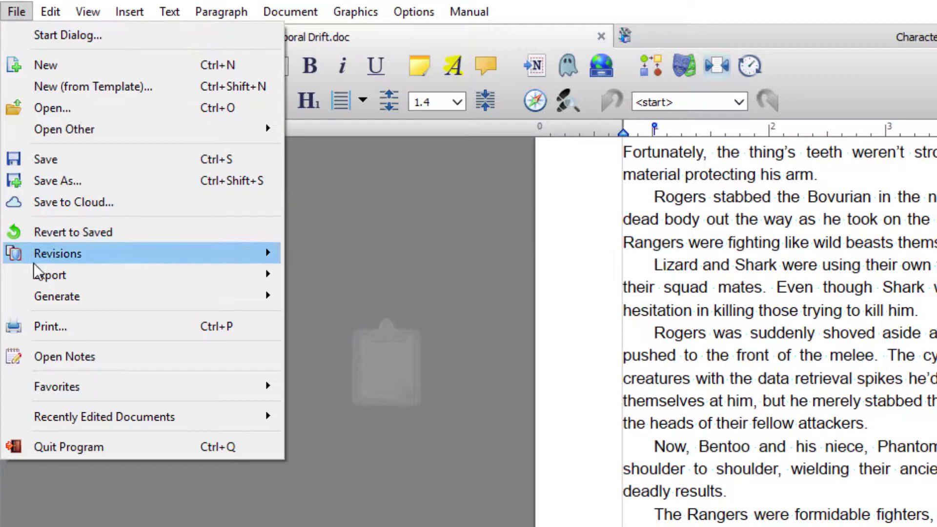
pyautogui.moveTo(34, 273)
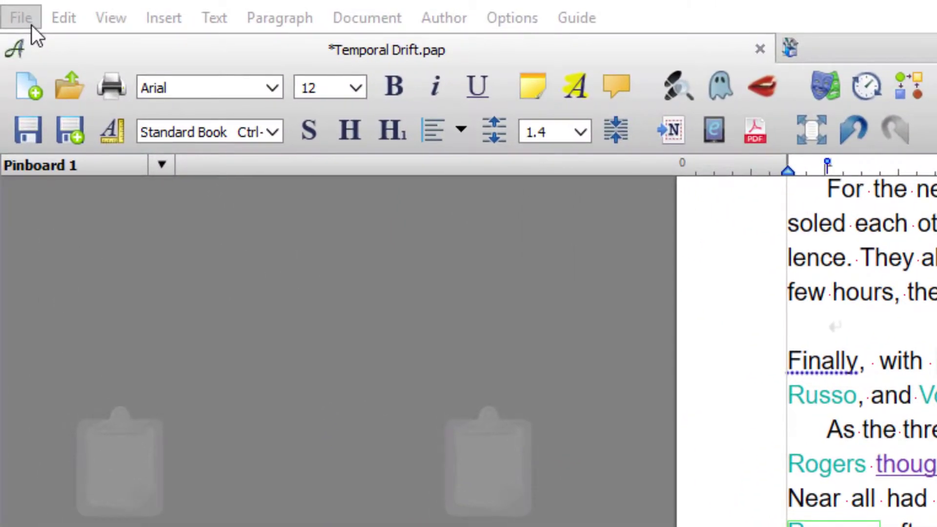
# Browse File > Publish, the Document menu and Author > Publish to see ePub, PDF and docx formats.
pyautogui.click(31, 24)
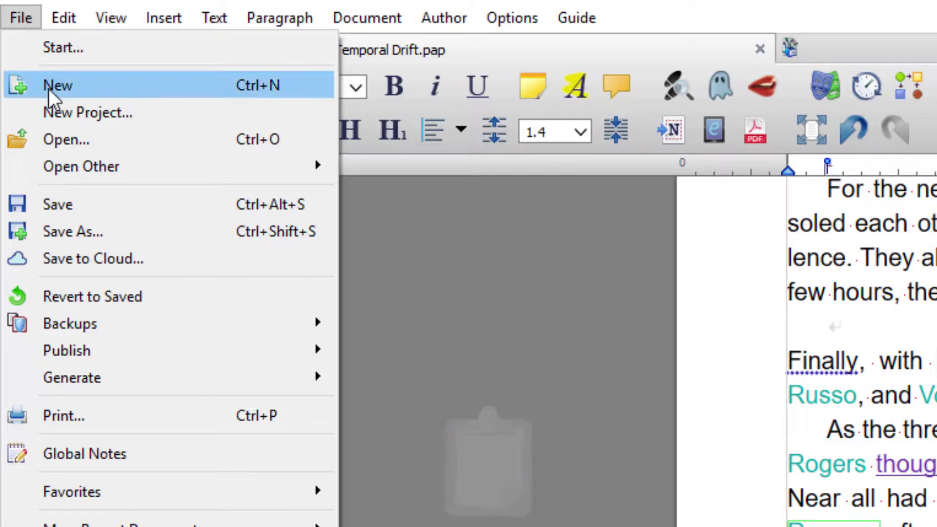
pyautogui.moveTo(105, 349)
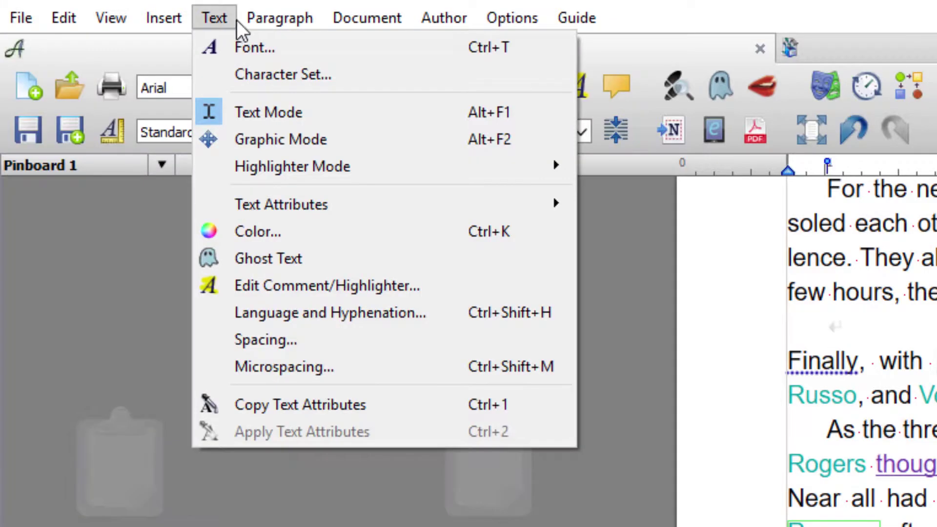
pyautogui.moveTo(397, 18)
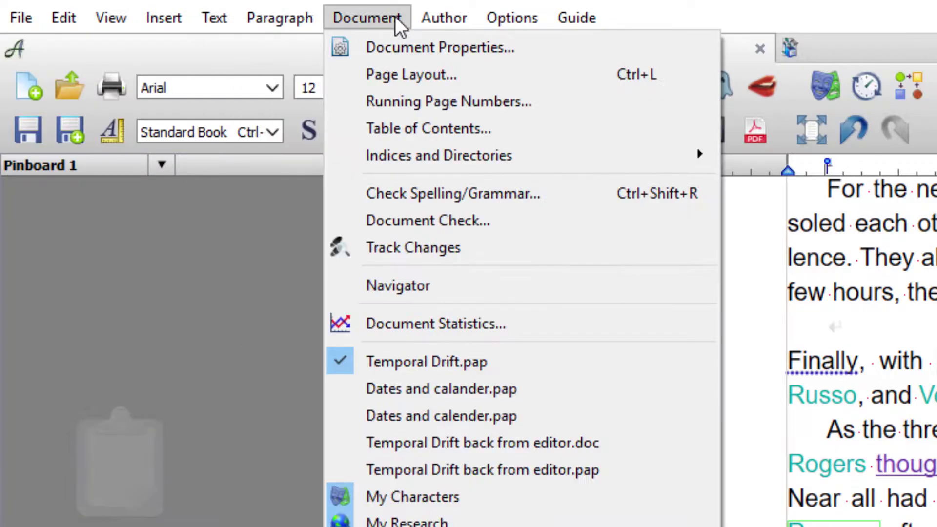
pyautogui.moveTo(445, 17)
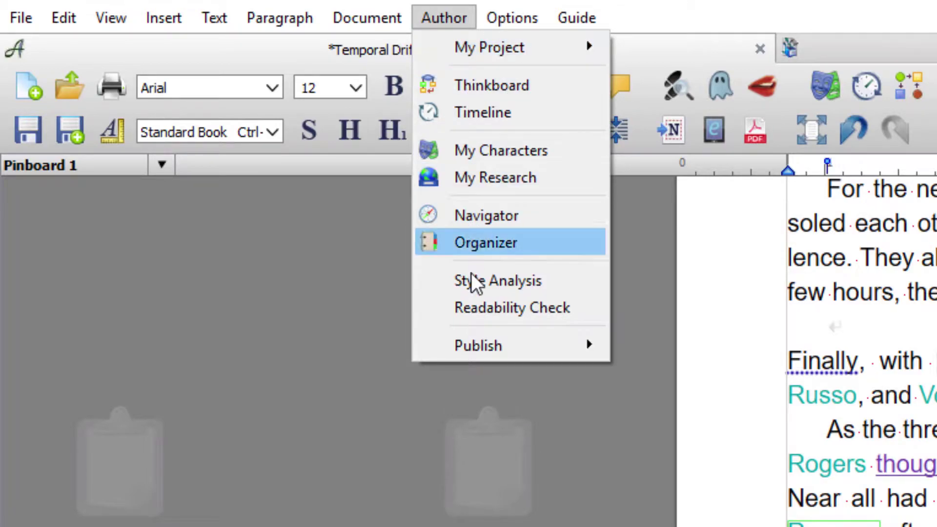
pyautogui.moveTo(490, 341)
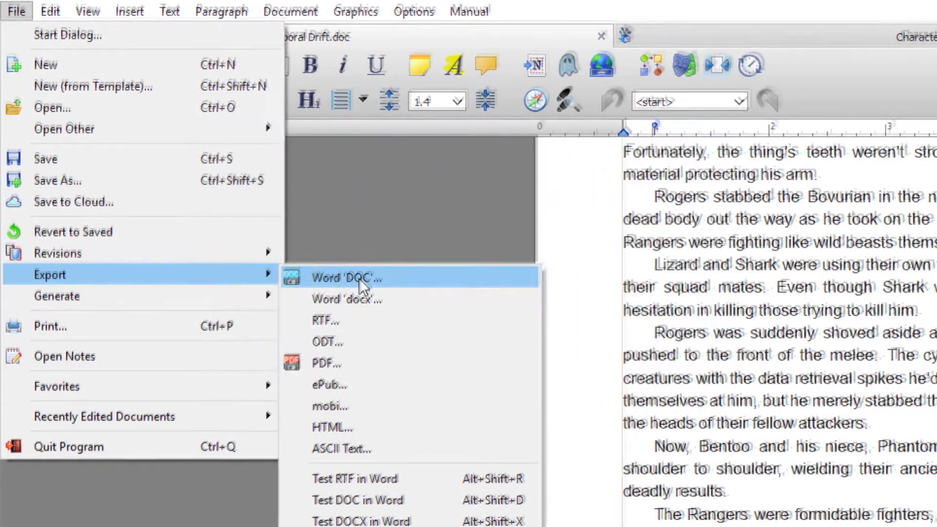
# Export to Word 'DOC' as Temporal Drift.doc, saved as is with comments, then close Papyrus Author.
pyautogui.click(361, 277)
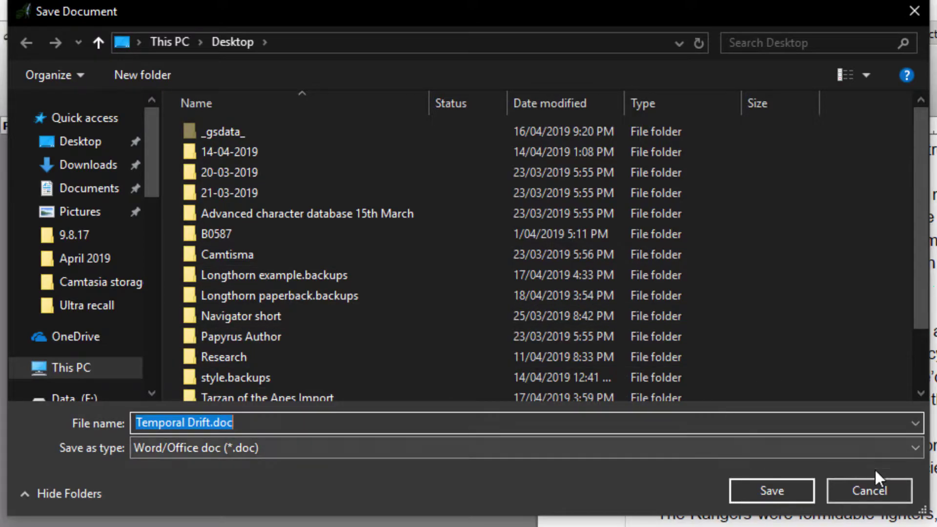
pyautogui.click(794, 491)
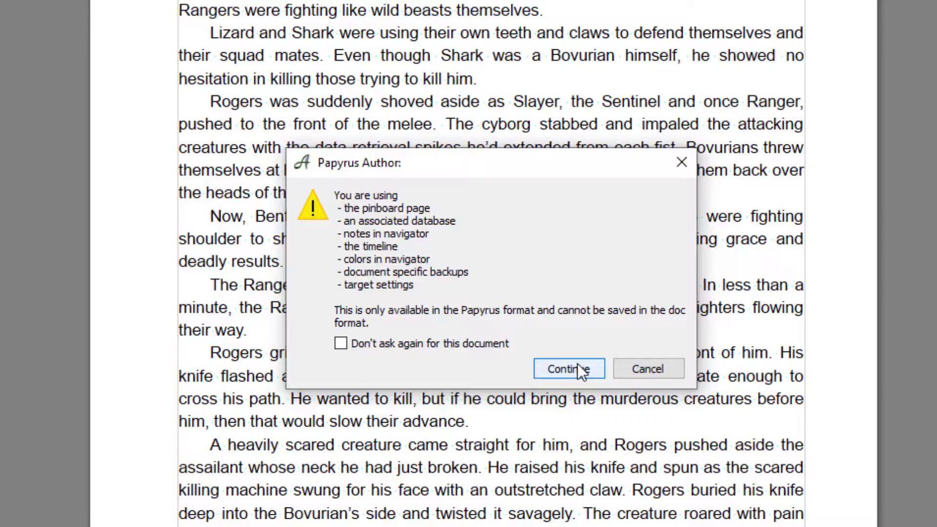
pyautogui.click(578, 364)
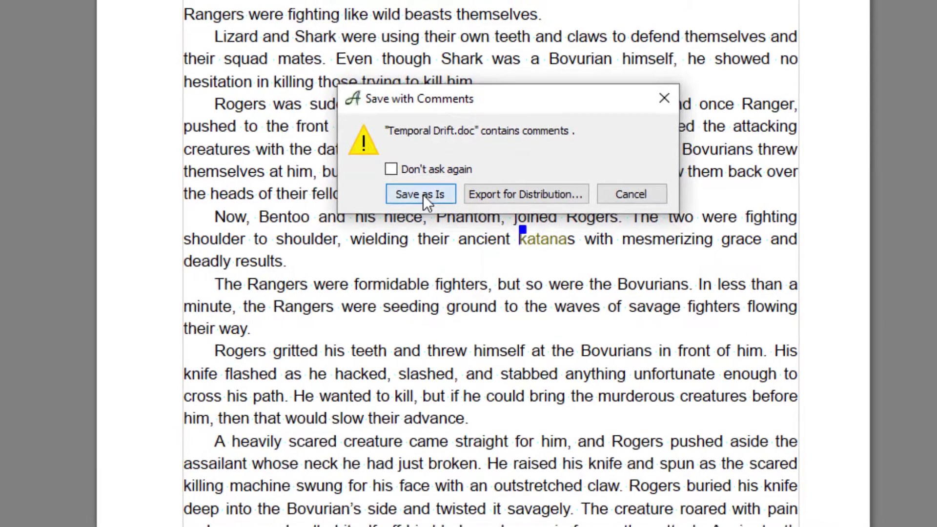
pyautogui.click(422, 194)
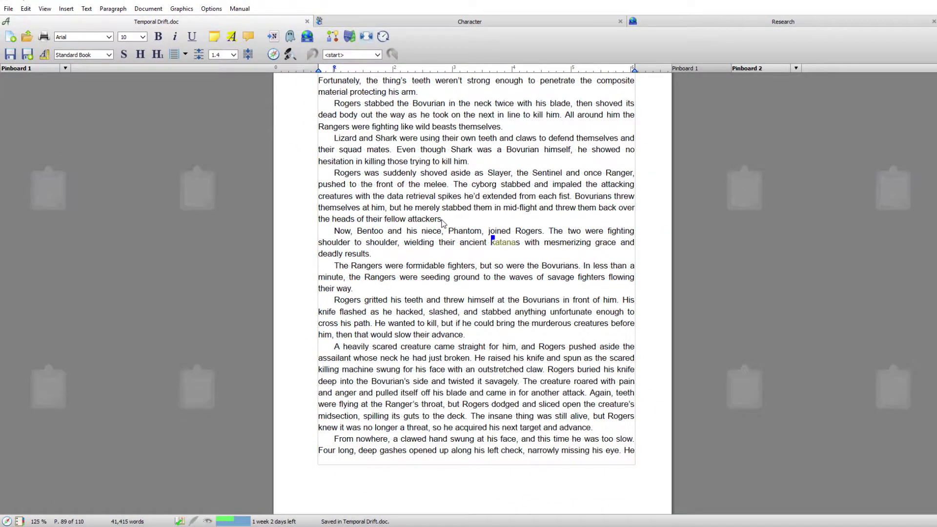
pyautogui.click(894, 6)
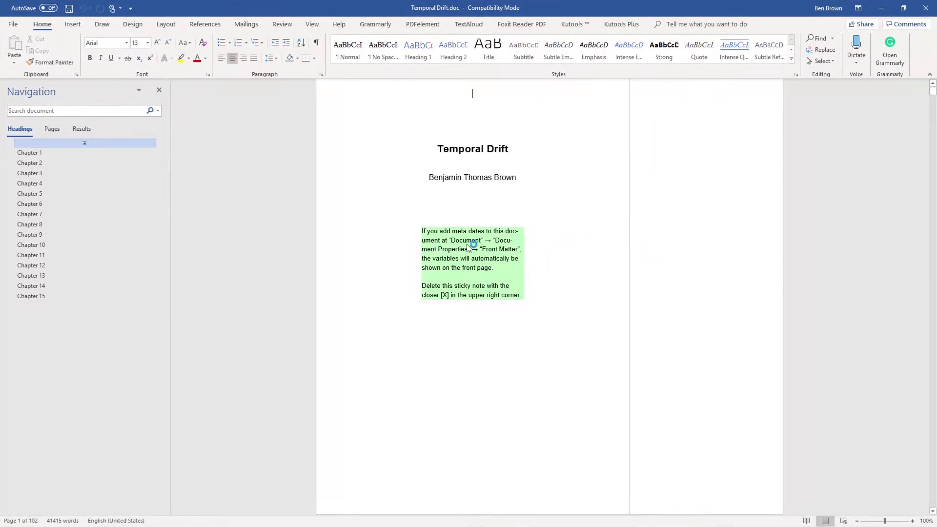
# Scroll down the exported document and view the Chapter 1 comment balloon in full.
pyautogui.scroll(-10, 476, 248)
pyautogui.scroll(-15, 475, 248)
pyautogui.scroll(-4, 476, 249)
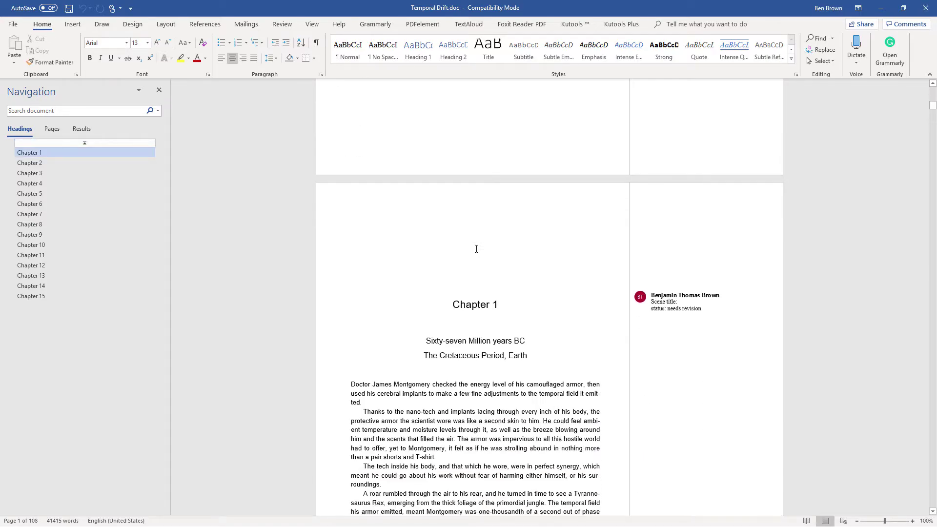
pyautogui.click(668, 305)
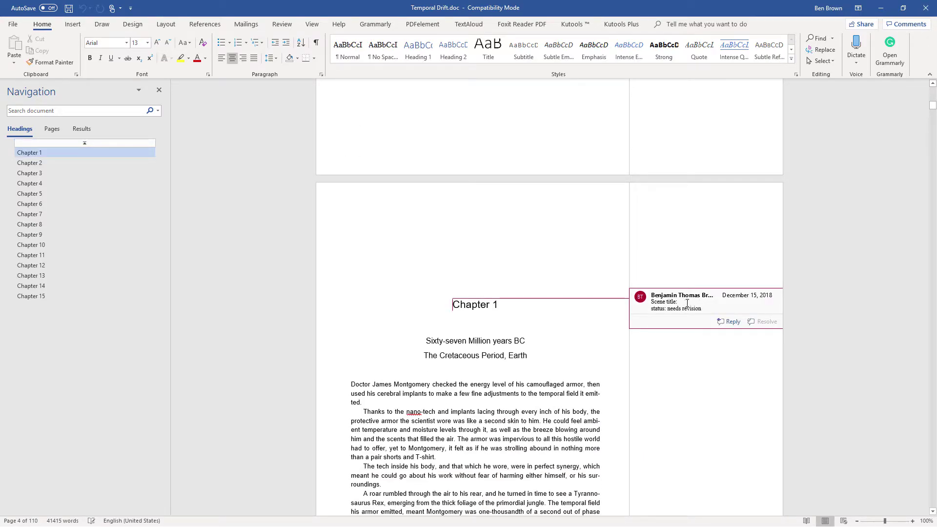
# Jump to Chapter 7 from the Navigation pane, then close the document and Word.
pyautogui.scroll(-20, 694, 302)
pyautogui.scroll(-20, 694, 301)
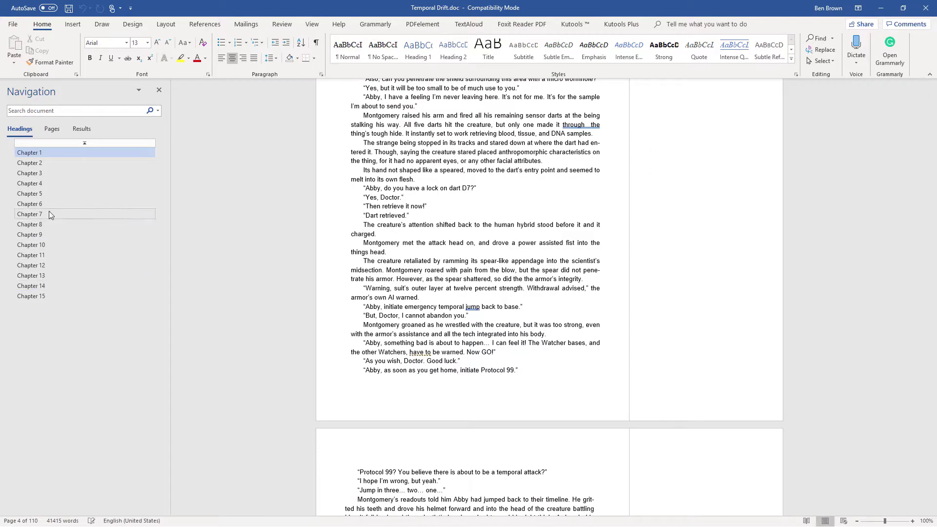
pyautogui.click(46, 213)
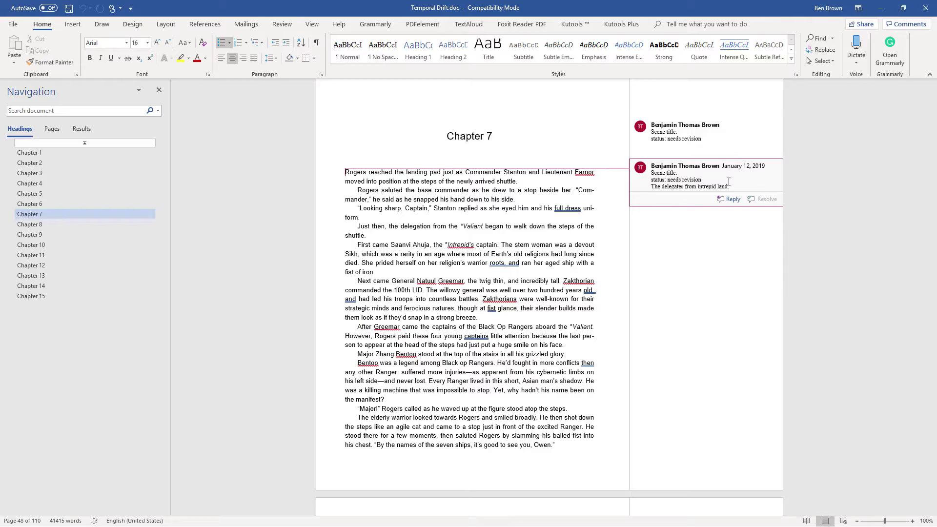
pyautogui.press('Escape')
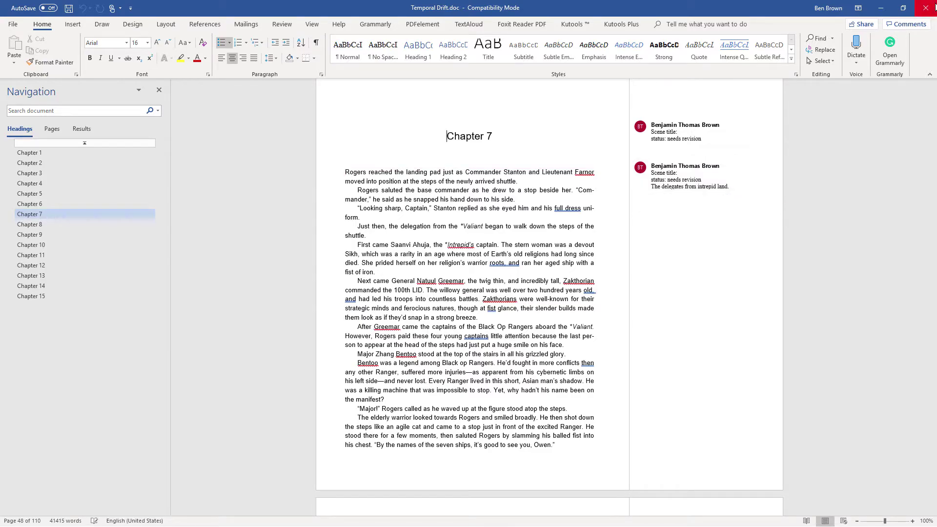
pyautogui.click(936, 7)
pyautogui.click(457, 288)
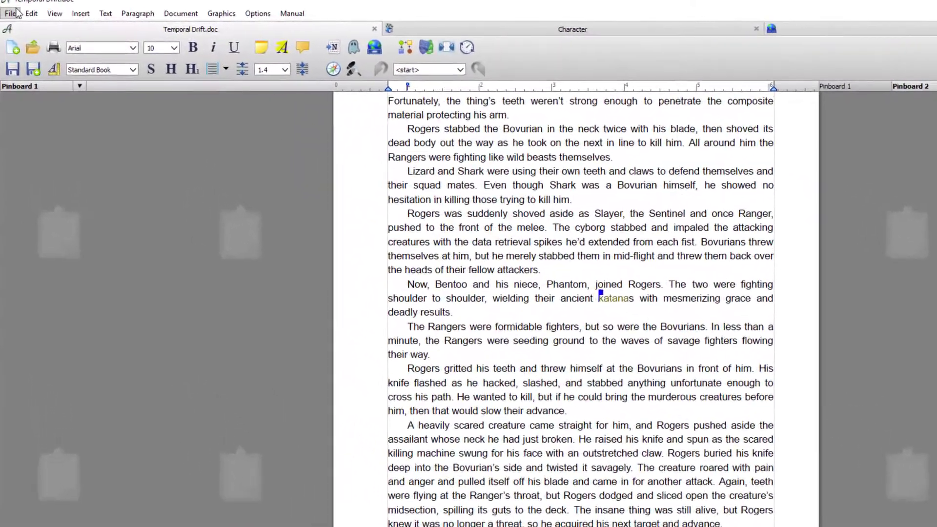
# Export to Word 'DOC' again as Temporal Drift1.doc, accept the warning, and choose Export for Distribution.
pyautogui.click(10, 7)
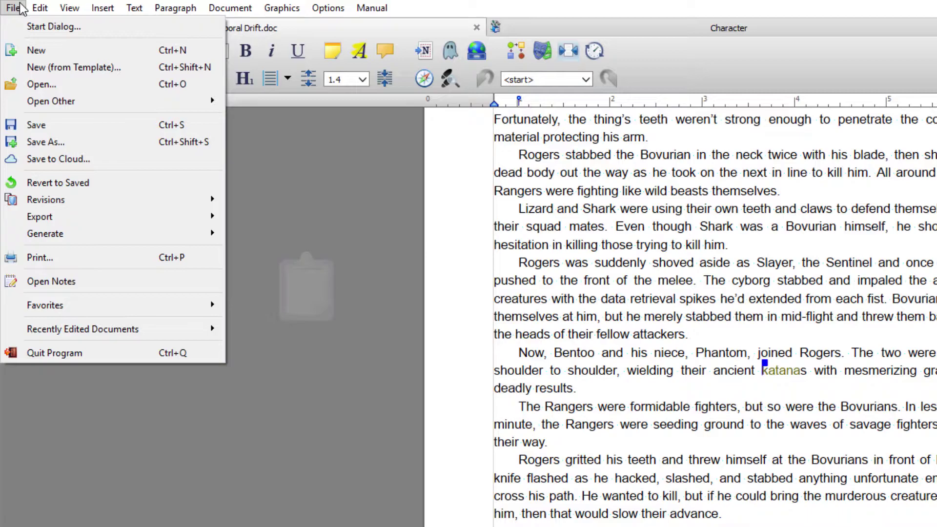
pyautogui.moveTo(47, 222)
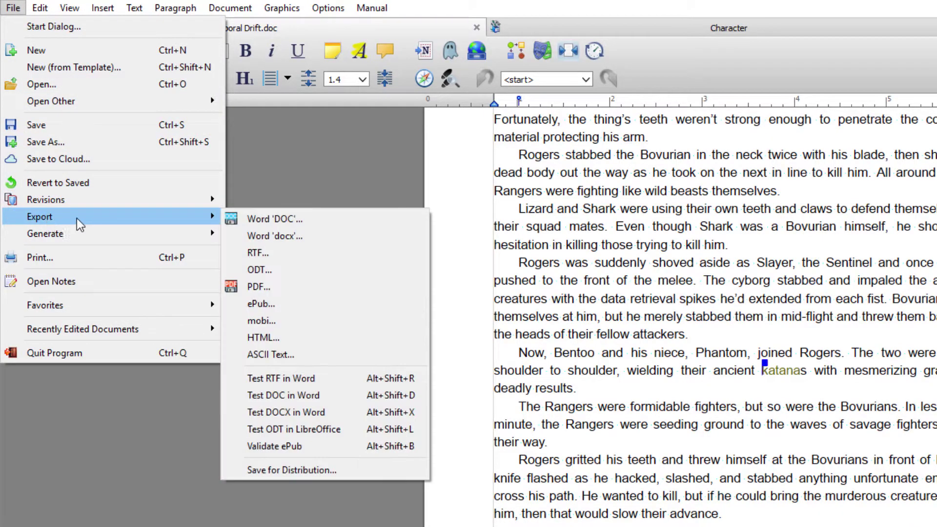
pyautogui.click(286, 218)
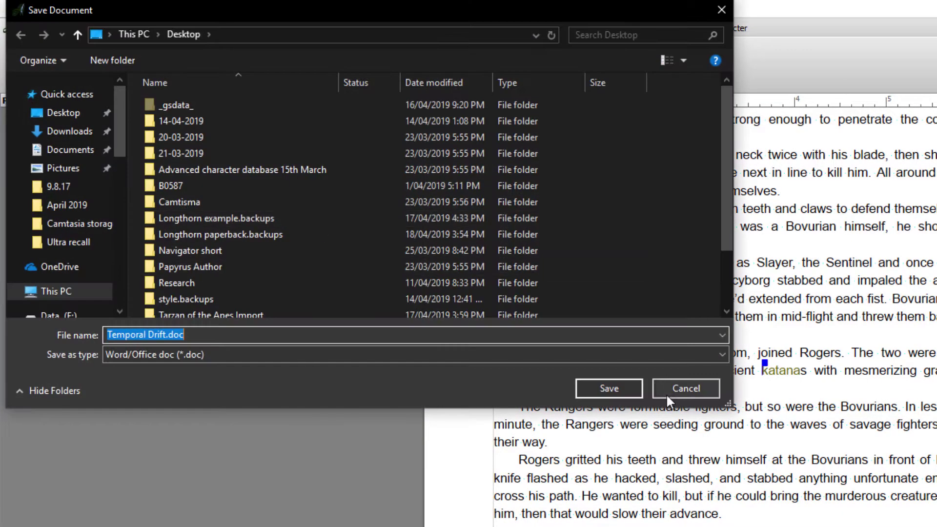
pyautogui.click(167, 335)
pyautogui.write('1')
pyautogui.click(621, 391)
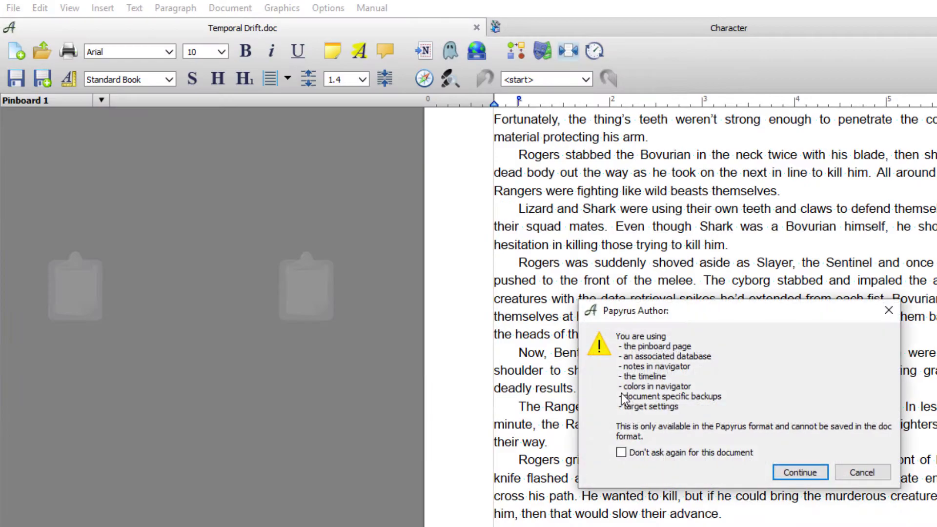
pyautogui.click(801, 473)
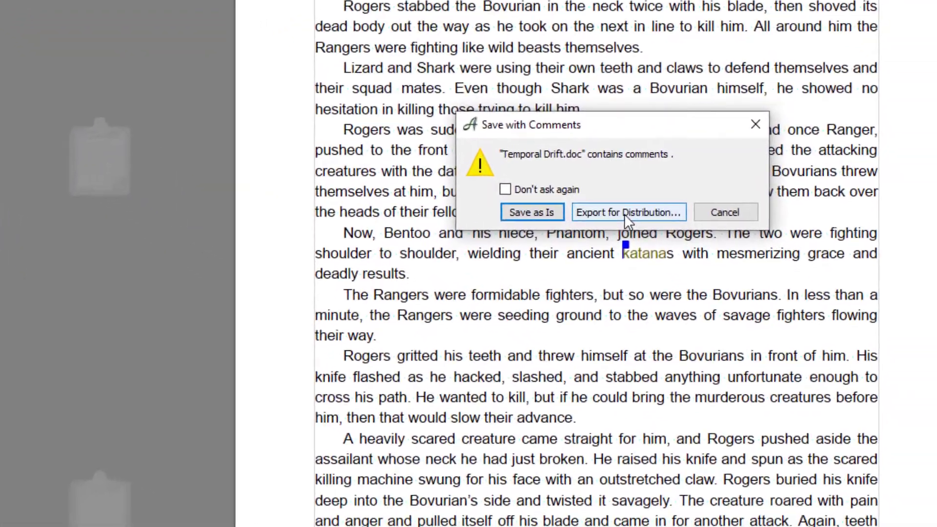
pyautogui.click(625, 212)
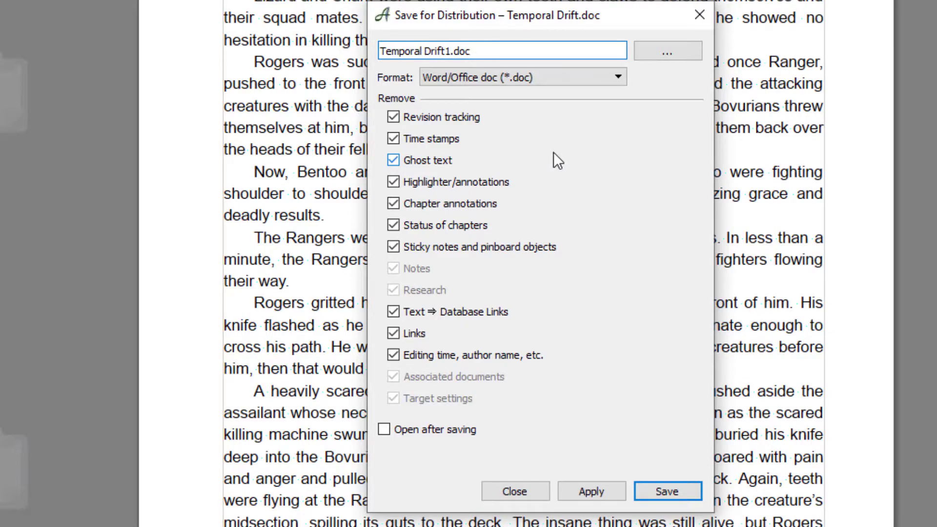
# Enable Open after saving, apply the removal settings, and save the clean Temporal Drift1.doc.
pyautogui.click(380, 430)
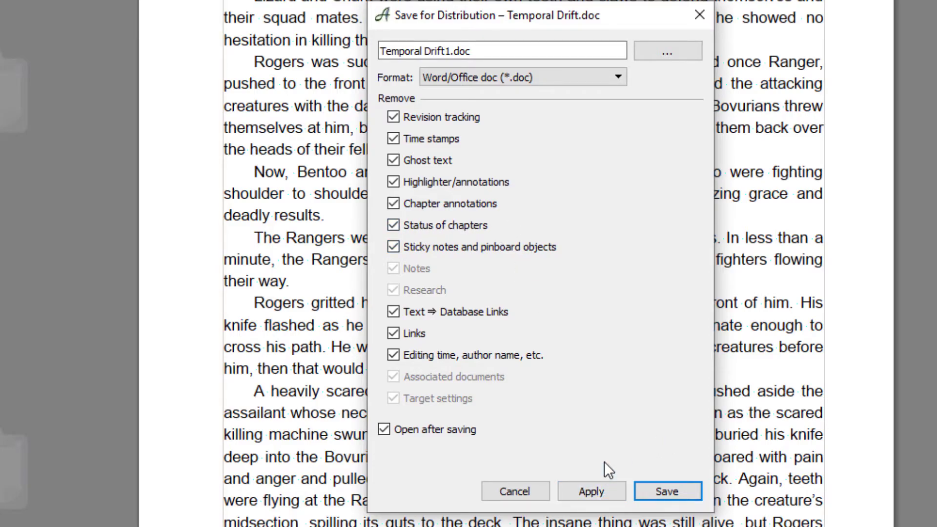
pyautogui.click(605, 491)
pyautogui.click(669, 497)
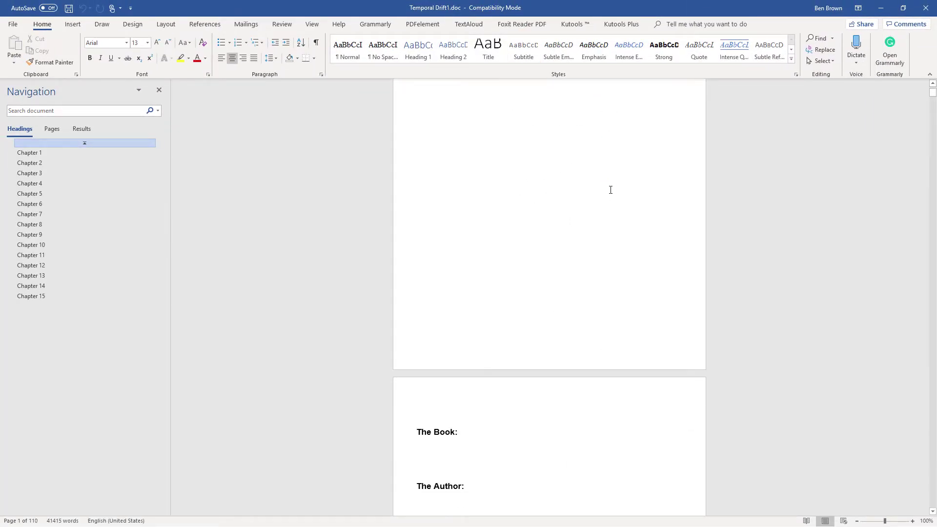
# Scroll from the title page through Chapter 1 of Temporal Drift1.doc, confirming no margin comments.
pyautogui.scroll(-20, 610, 201)
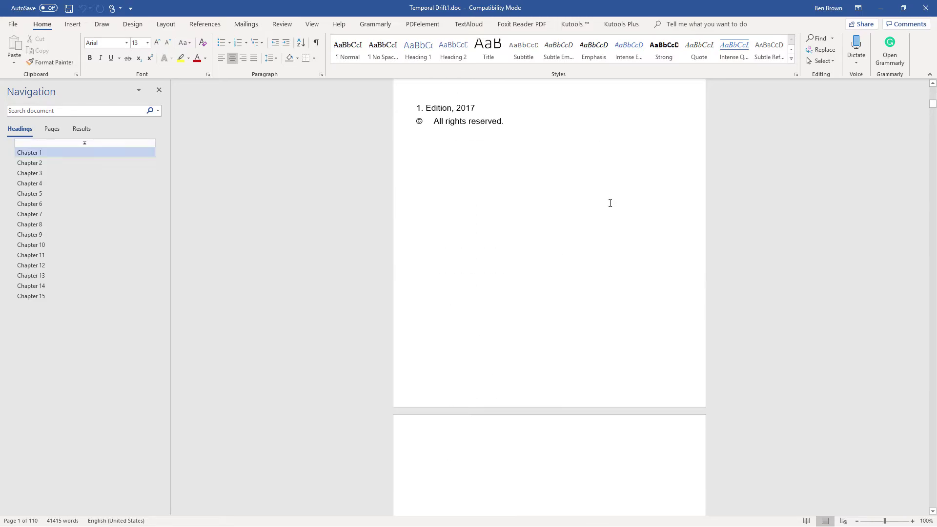
pyautogui.scroll(-12, 610, 204)
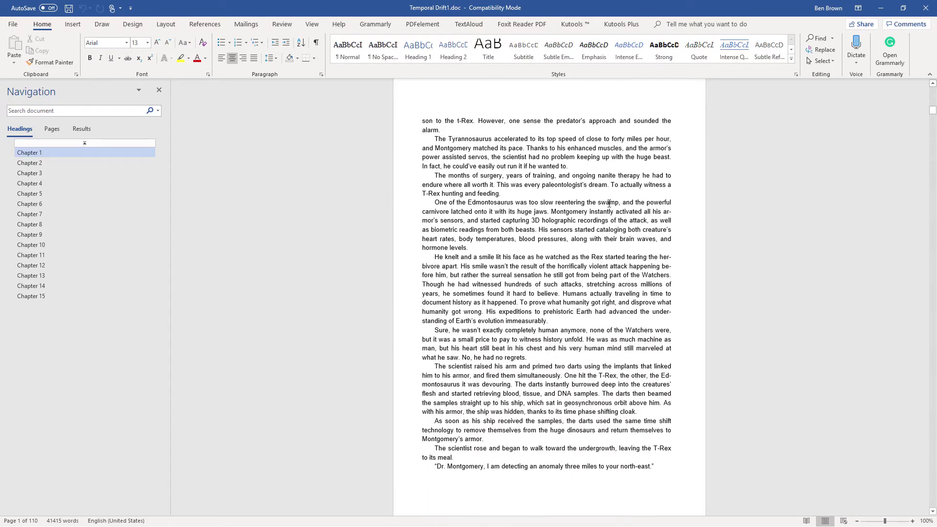